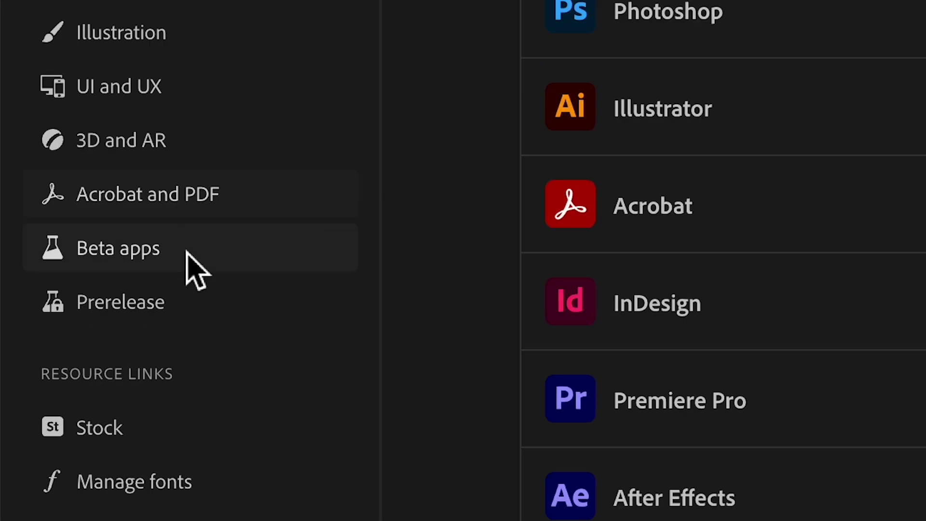
# Launch Illustrator (Beta) from Creative Cloud's Beta apps list.
pyautogui.click(66, 345)
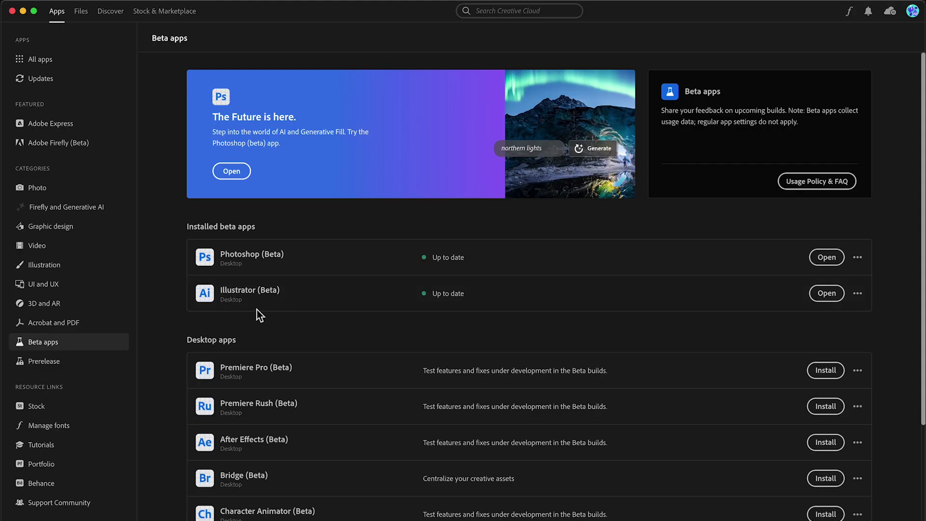
pyautogui.click(827, 293)
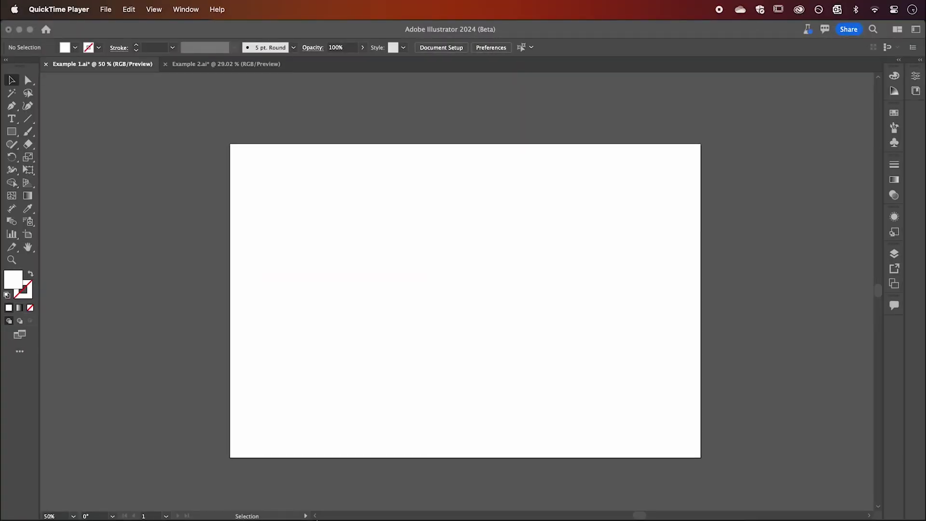
# Paste the silver can photo and the Studio Shephrd logo, then shrink the logo over the can.
pyautogui.click(274, 491)
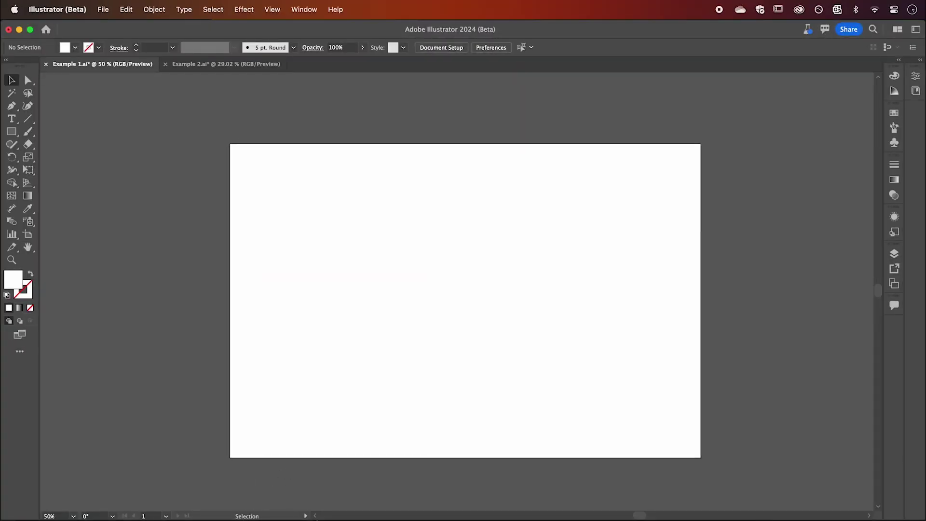
pyautogui.press('super+v')
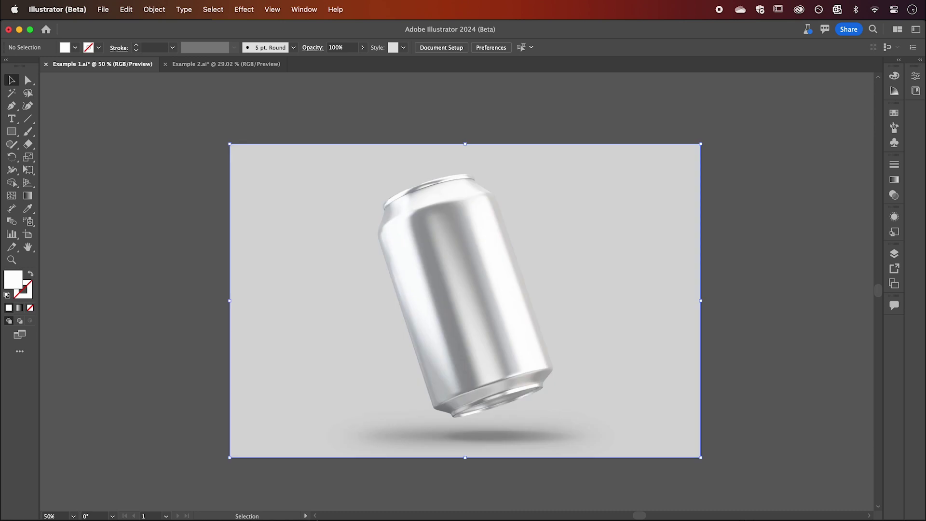
pyautogui.press('super+v')
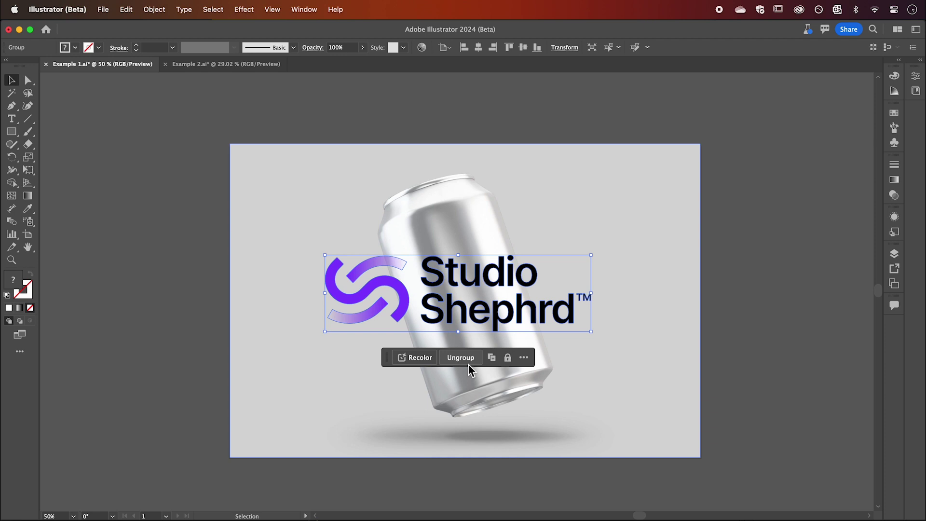
pyautogui.moveTo(592, 331); pyautogui.dragTo(492, 304)
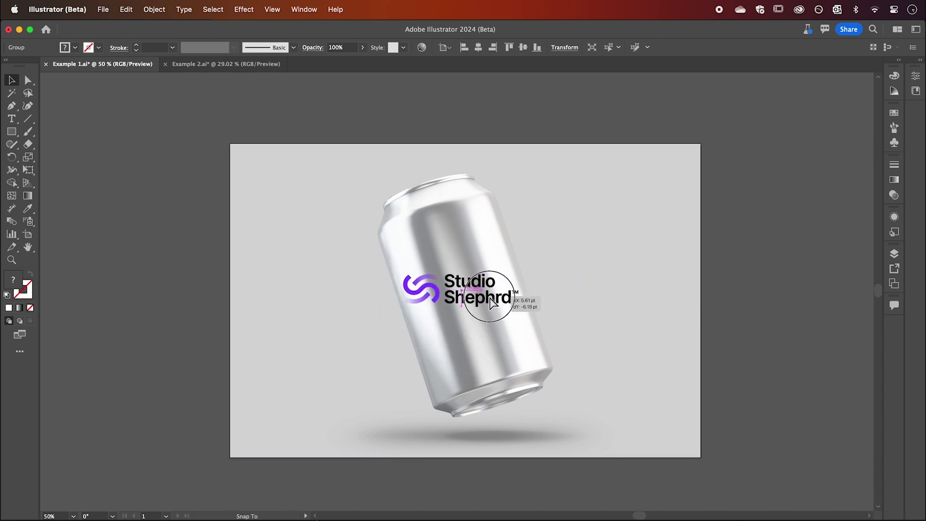
# Make a mockup from the can and logo, rotating and moving the logo to match the can's tilt.
pyautogui.keyDown('shift'); pyautogui.click(584, 247); pyautogui.keyUp('shift')
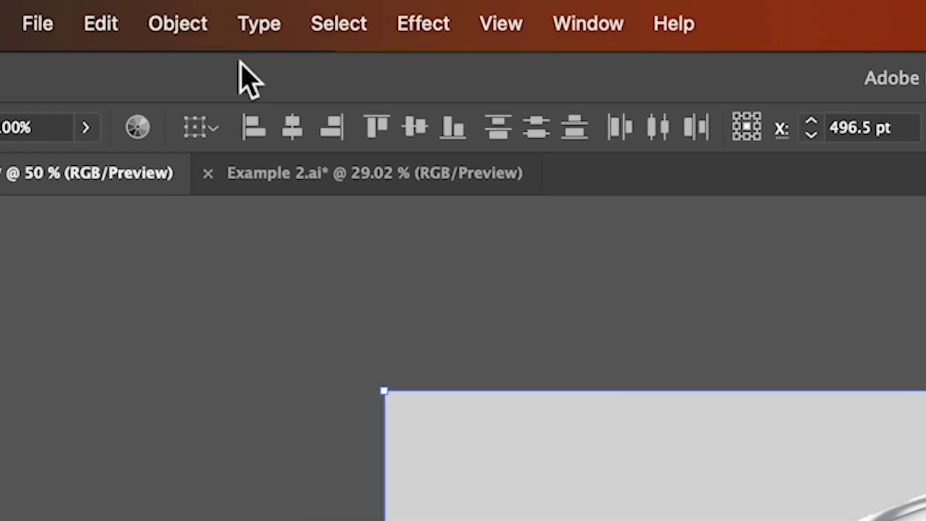
pyautogui.click(155, 10)
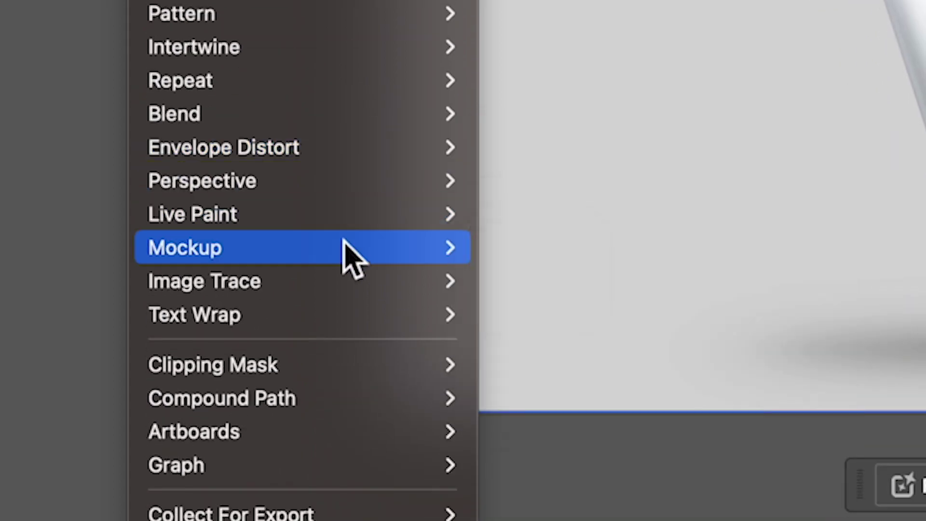
pyautogui.moveTo(302, 248)
pyautogui.click(497, 251)
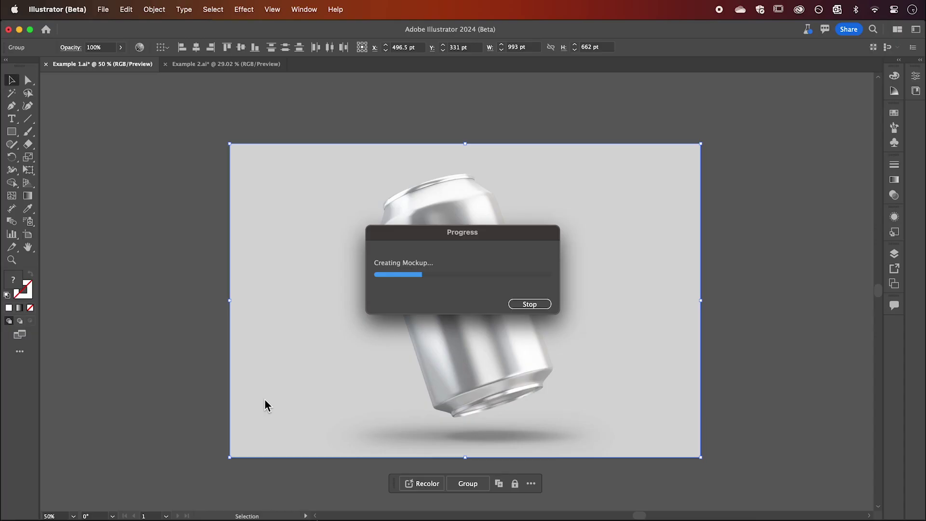
pyautogui.moveTo(550, 295); pyautogui.dragTo(552, 265)
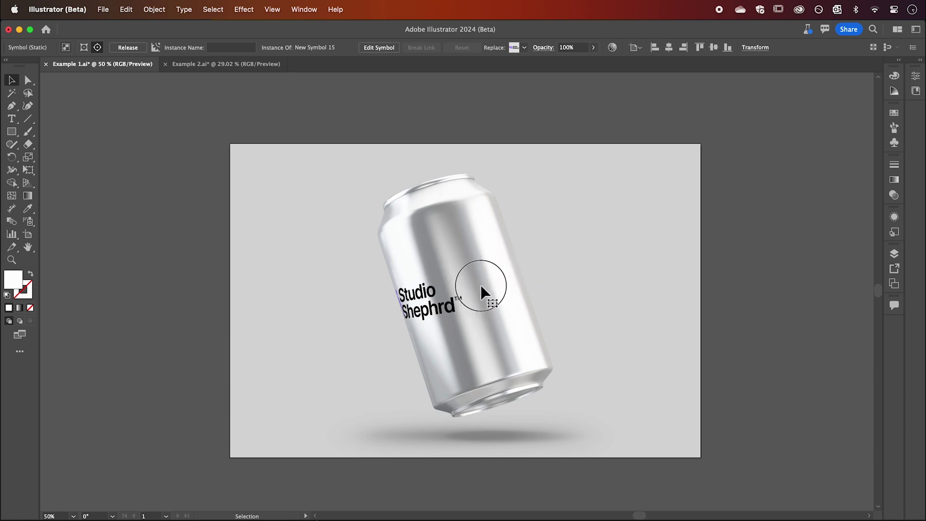
pyautogui.moveTo(483, 293); pyautogui.dragTo(513, 287)
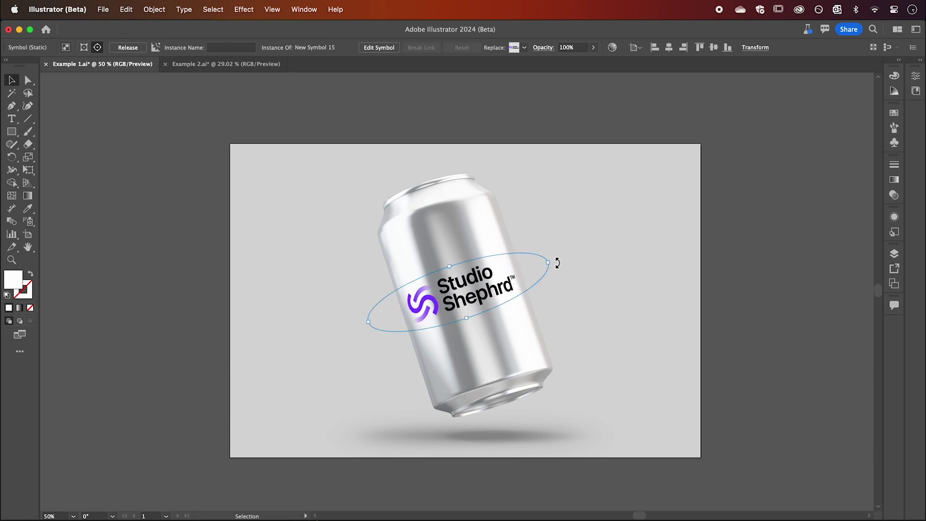
pyautogui.scroll(5, 513, 288)
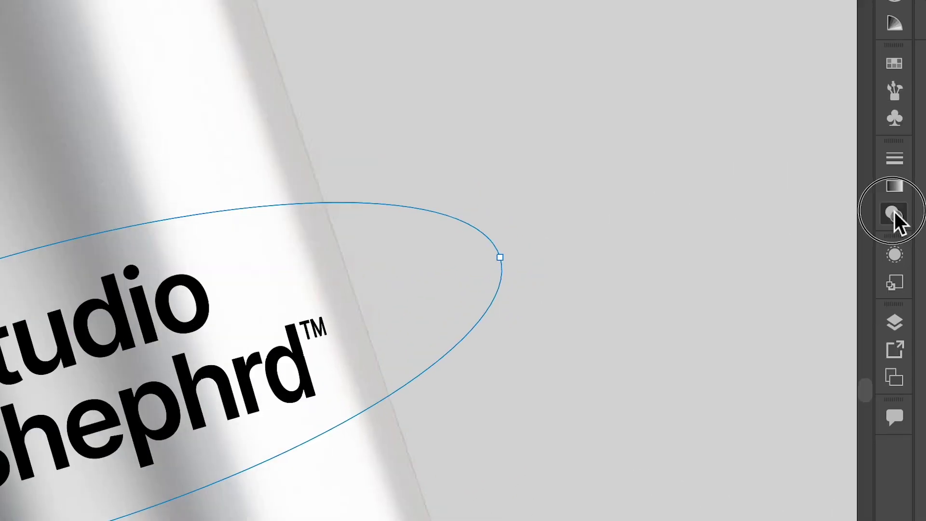
# Set the logo's Transparency blending mode to Multiply.
pyautogui.click(895, 195)
pyautogui.click(787, 179)
pyautogui.click(517, 318)
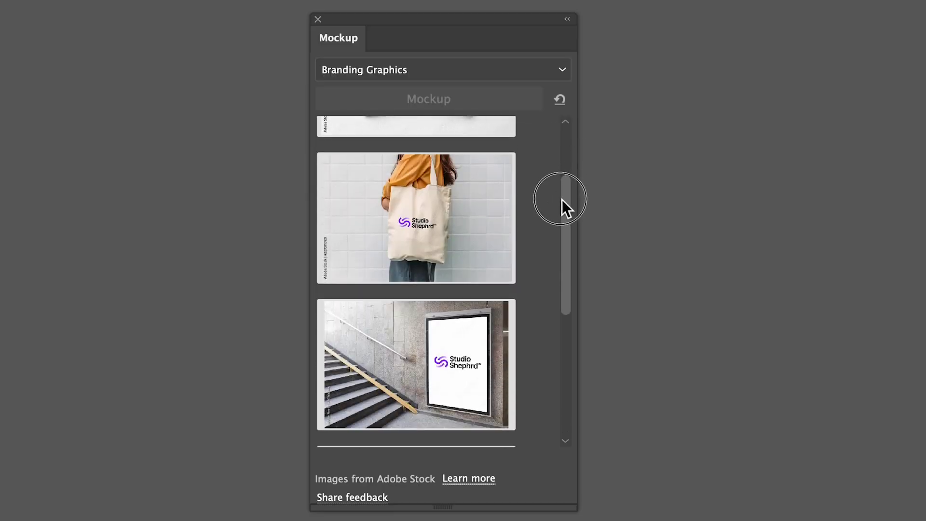
# Switch the mockup template category to Digital Devices.
pyautogui.click(517, 70)
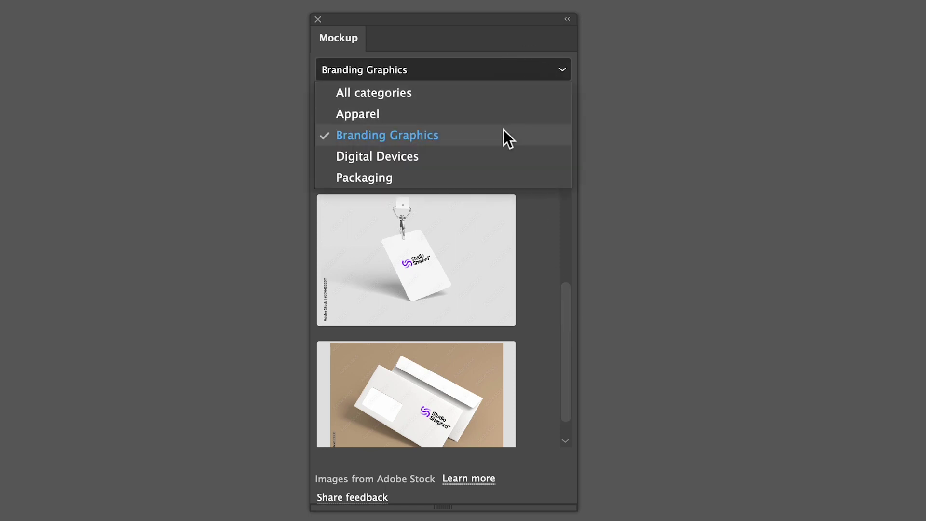
pyautogui.click(492, 158)
pyautogui.moveTo(563, 308); pyautogui.dragTo(578, 157)
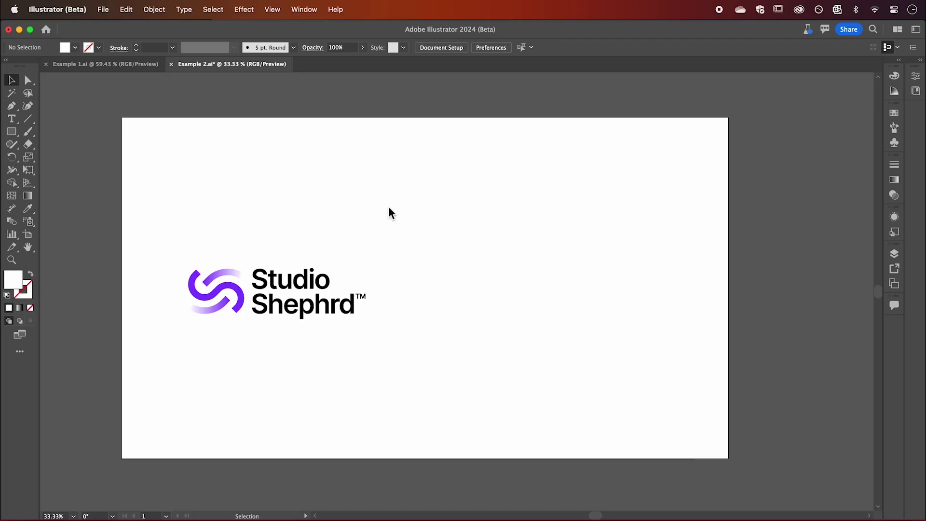
# Open the Mockup panel and apply the kraft paper shopping bag template to the Studio Shephrd logo.
pyautogui.click(306, 10)
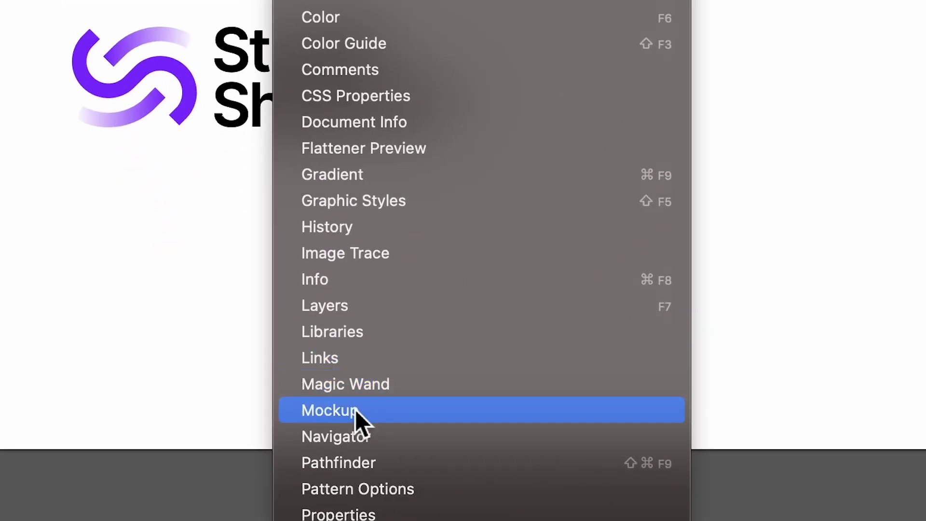
pyautogui.click(355, 410)
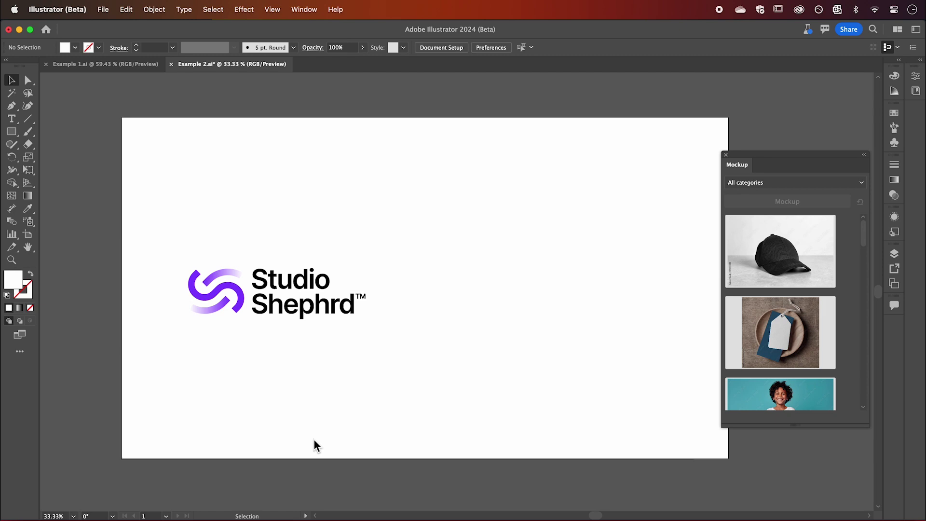
pyautogui.click(349, 319)
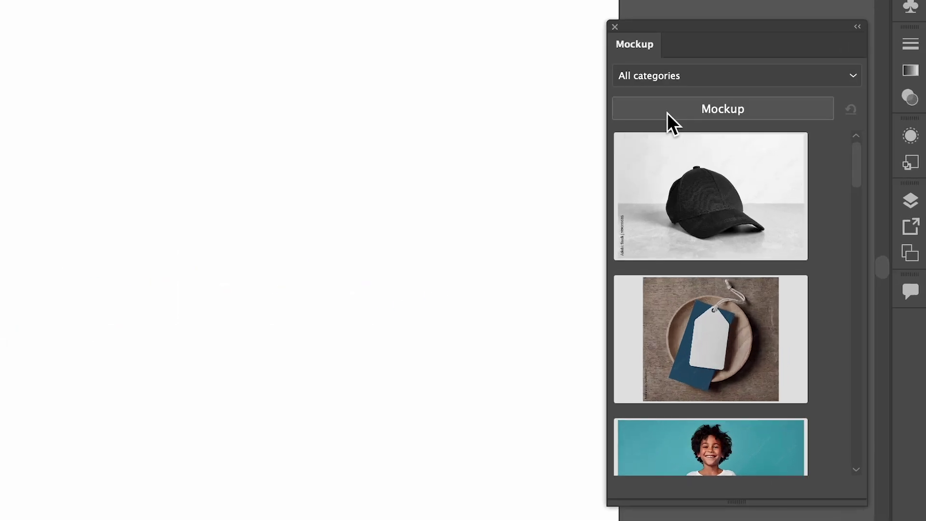
pyautogui.click(672, 116)
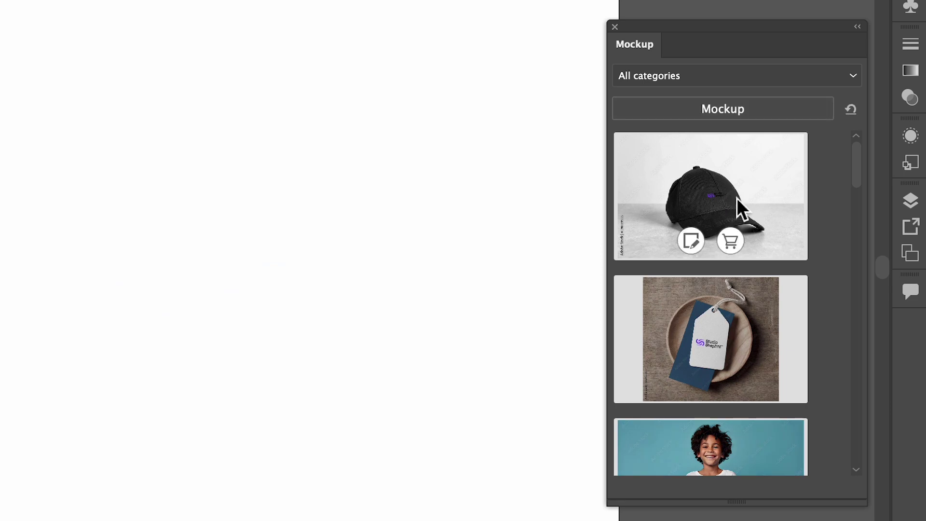
pyautogui.moveTo(864, 176); pyautogui.dragTo(855, 396)
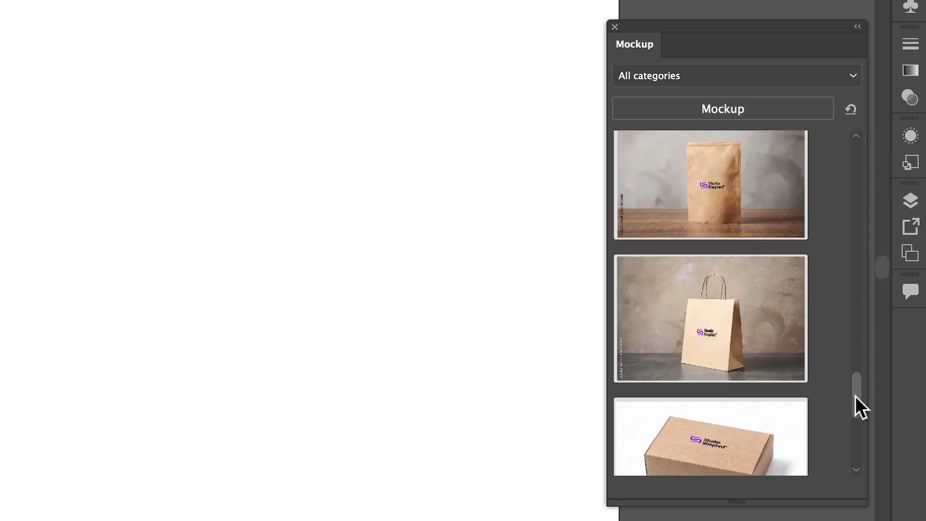
pyautogui.moveTo(711, 319)
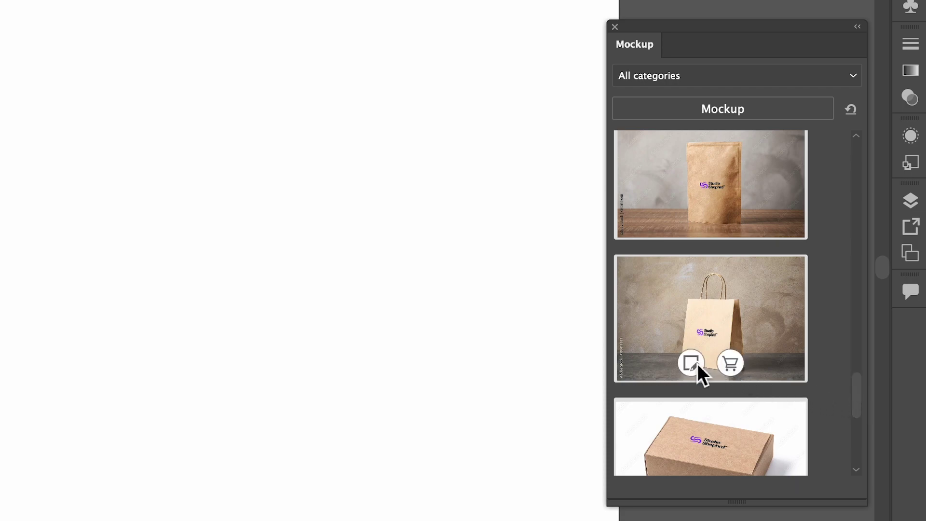
pyautogui.click(695, 361)
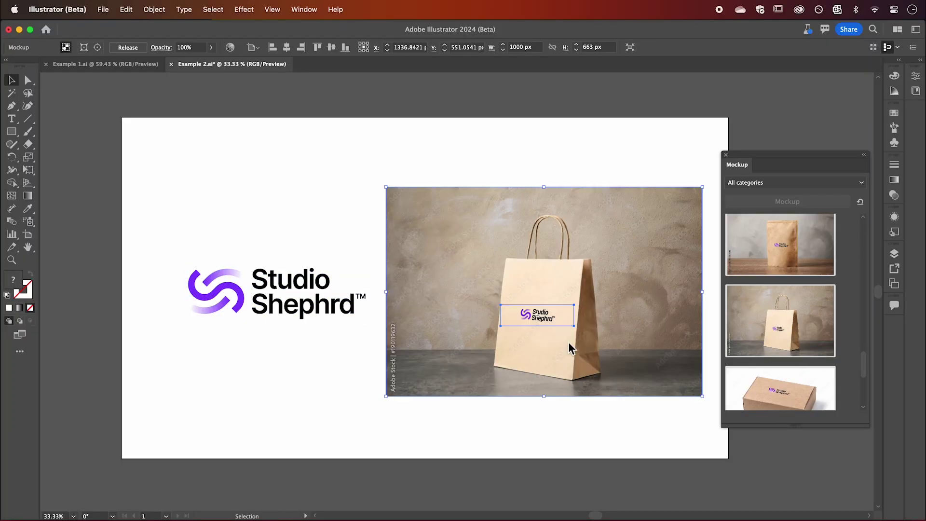
pyautogui.scroll(5, 570, 350)
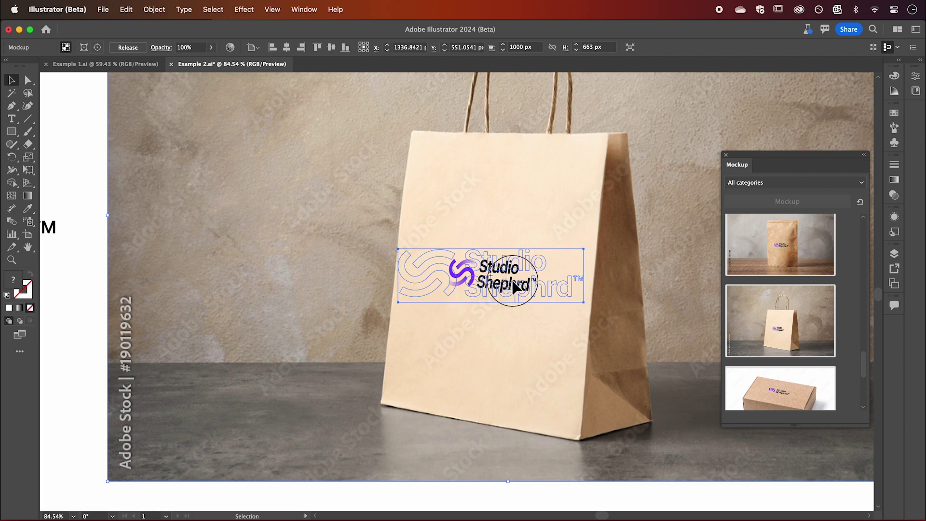
# Enter the bag mockup in isolation mode and drag to enlarge the logo across the bag.
pyautogui.doubleClick(513, 287)
pyautogui.moveTo(623, 308); pyautogui.dragTo(695, 322)
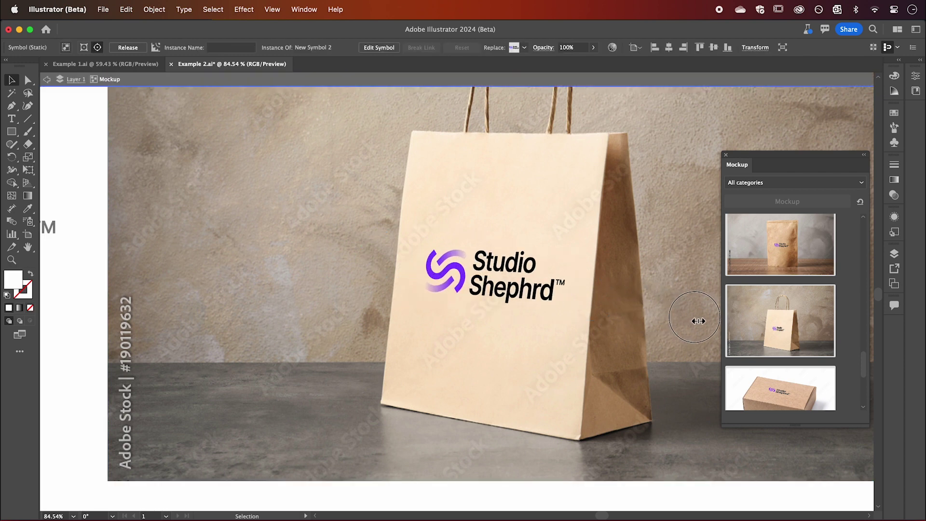